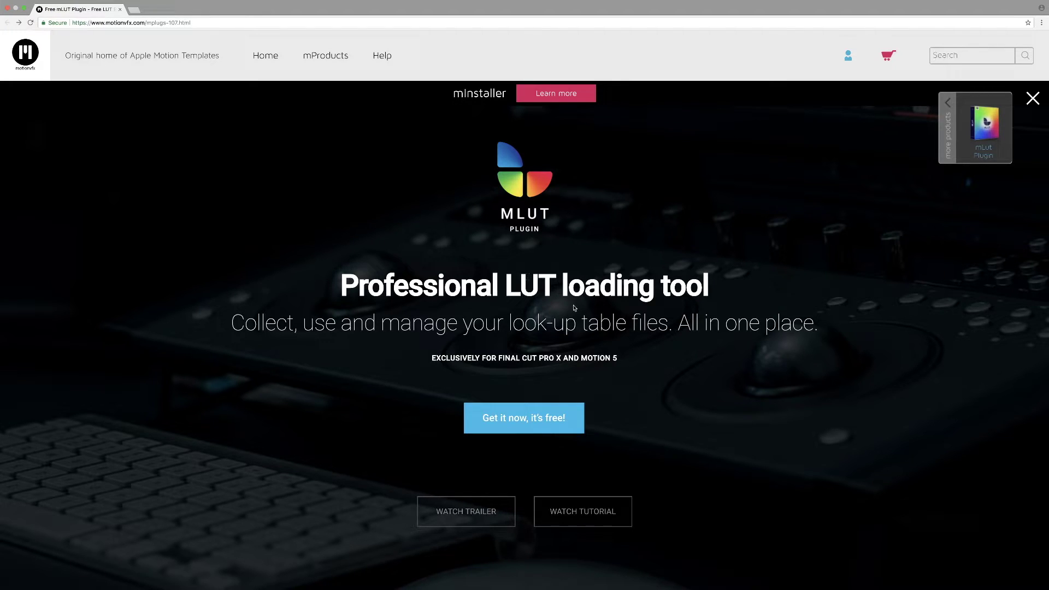
Step: Add the free mLUT Plugin to the shopping cart and open the cart
scroll(559, 310, down, 3)
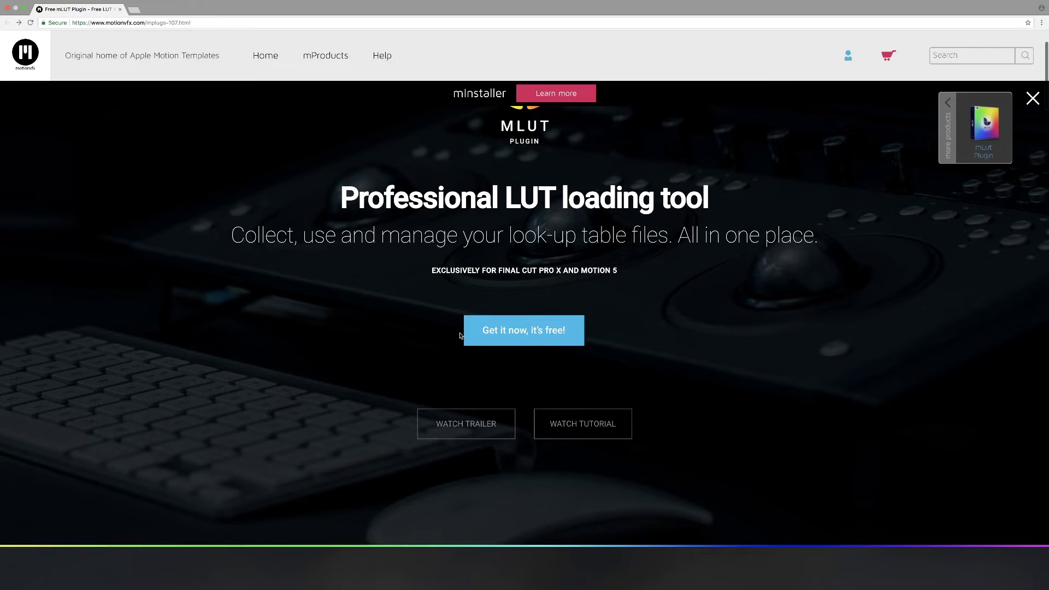
click(524, 339)
click(884, 58)
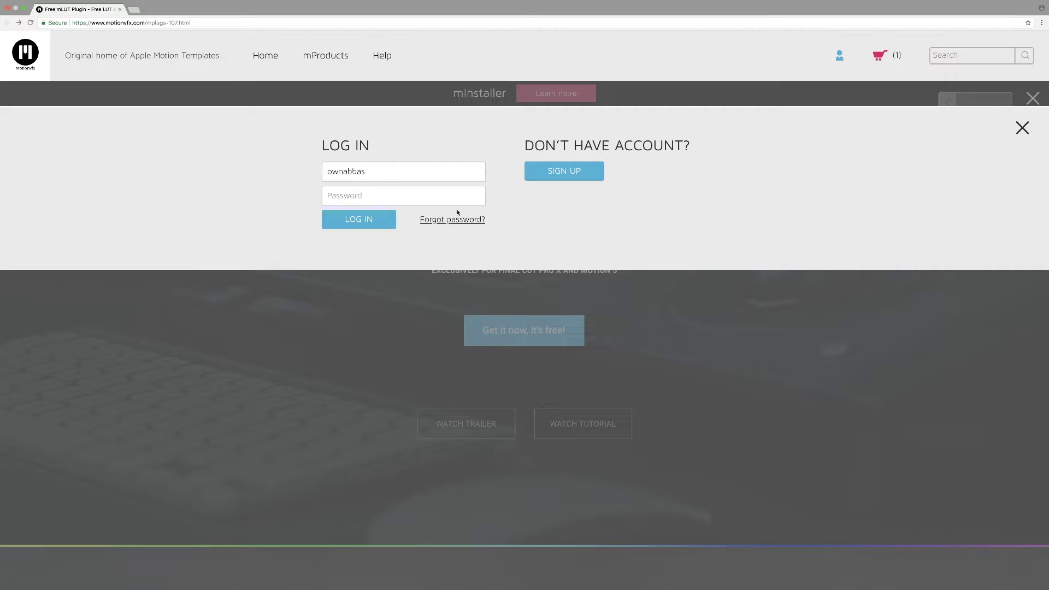
Step: Log in to the motionVFX account by entering the account password for the prefilled username
drag(375, 175, 322, 173)
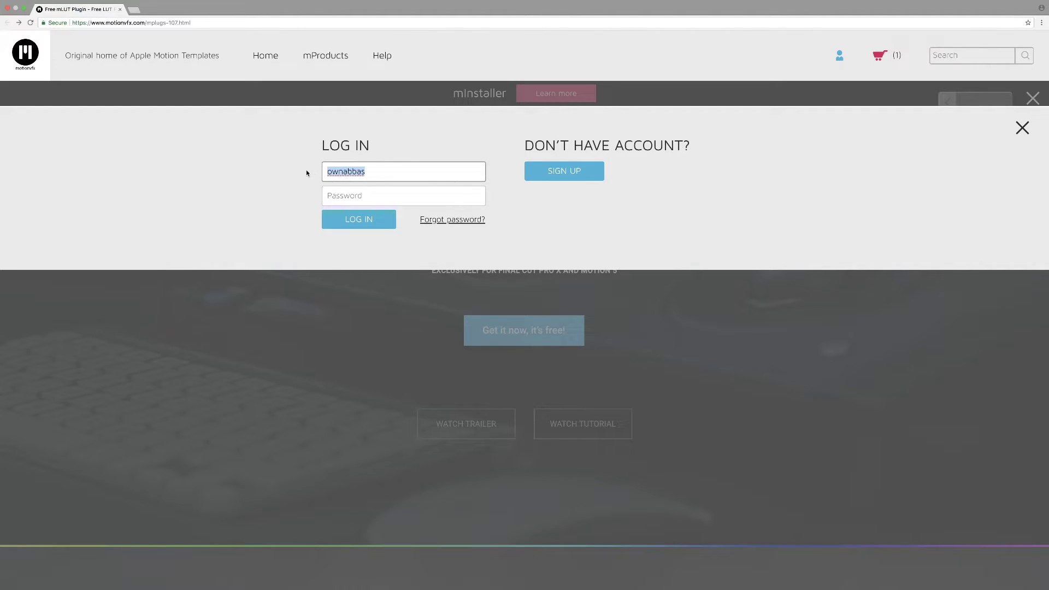
click(530, 191)
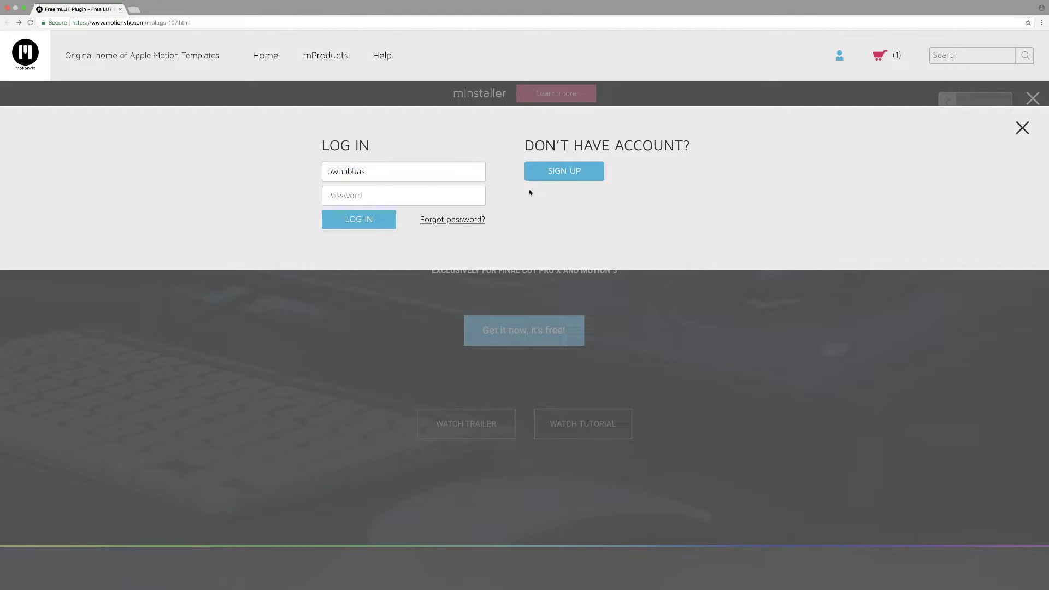
click(377, 197)
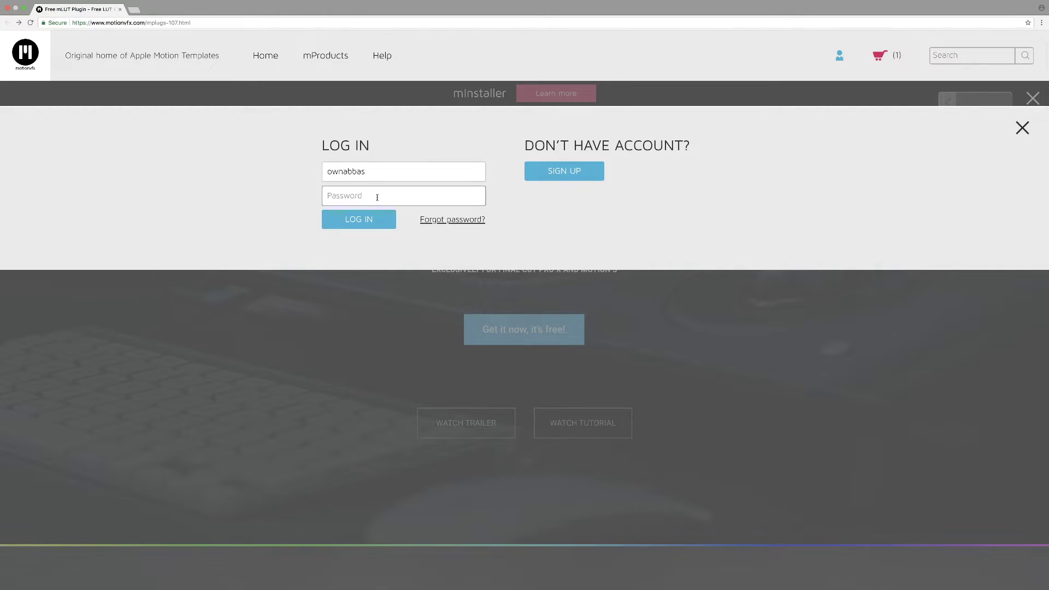
text(••••••••••)
key(Return)
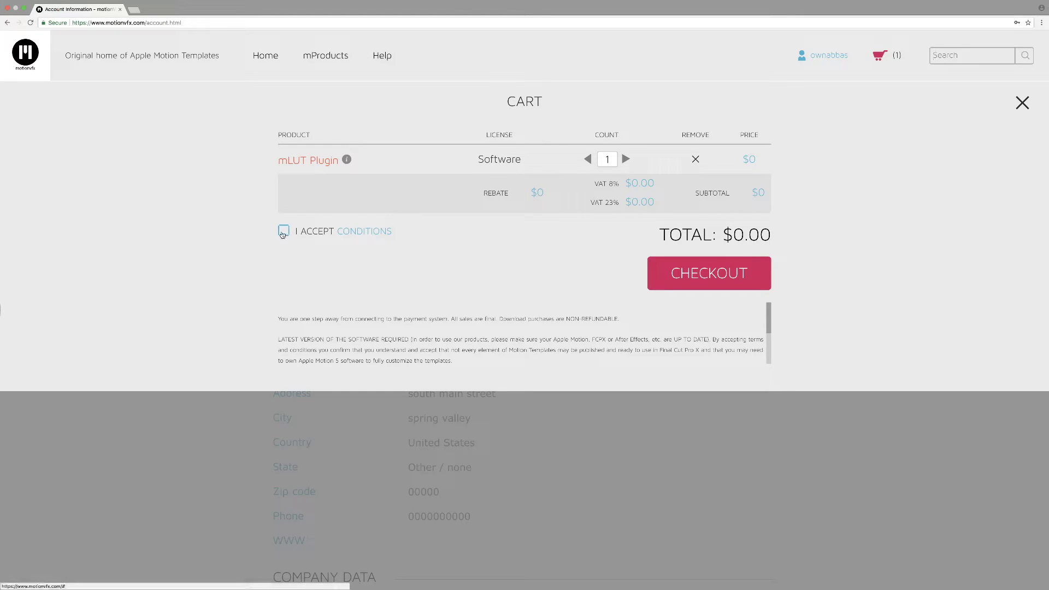
Step: Accept the conditions and check out the free mLUT Plugin order
click(282, 233)
click(702, 284)
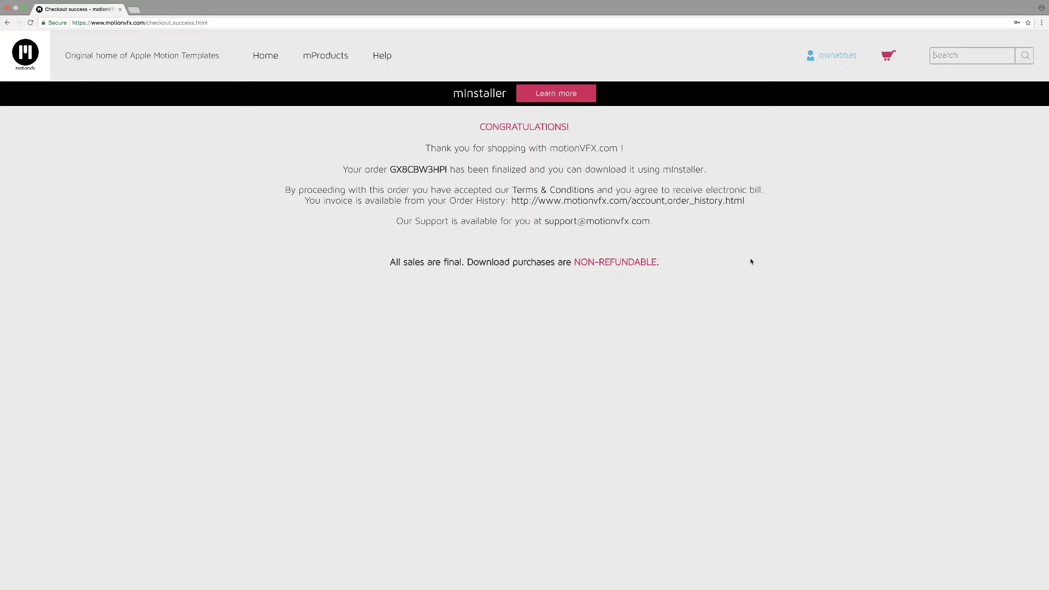
Step: Download mInstaller from its product page and open the downloaded disk image
click(679, 172)
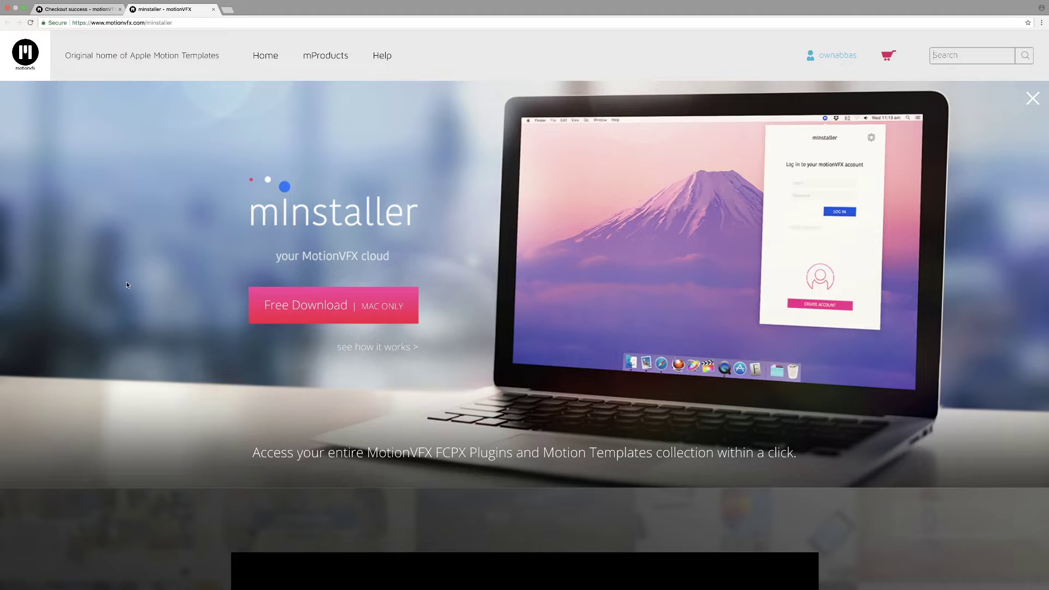
click(307, 310)
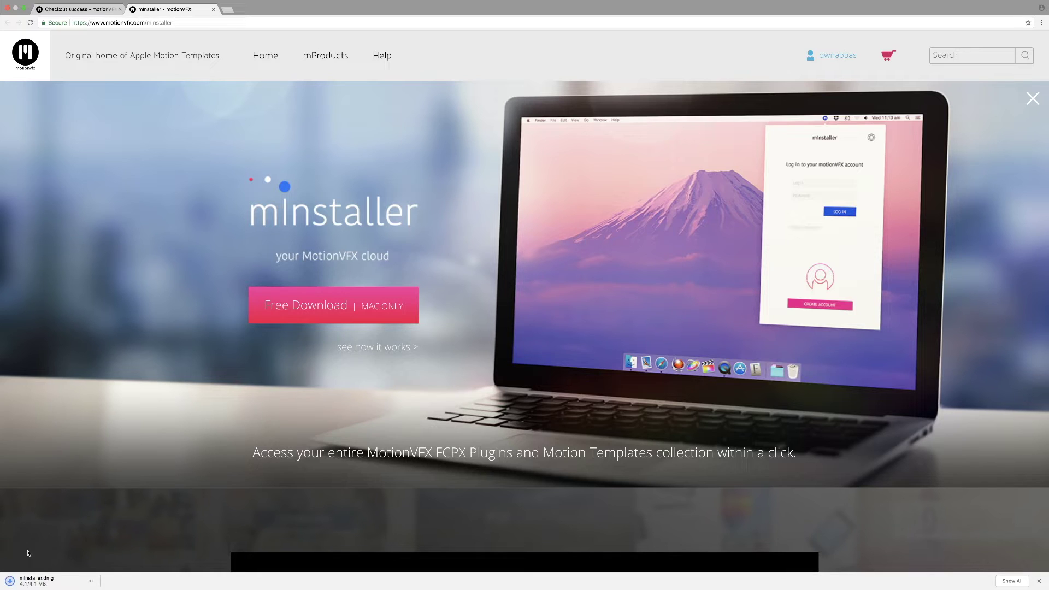
click(31, 581)
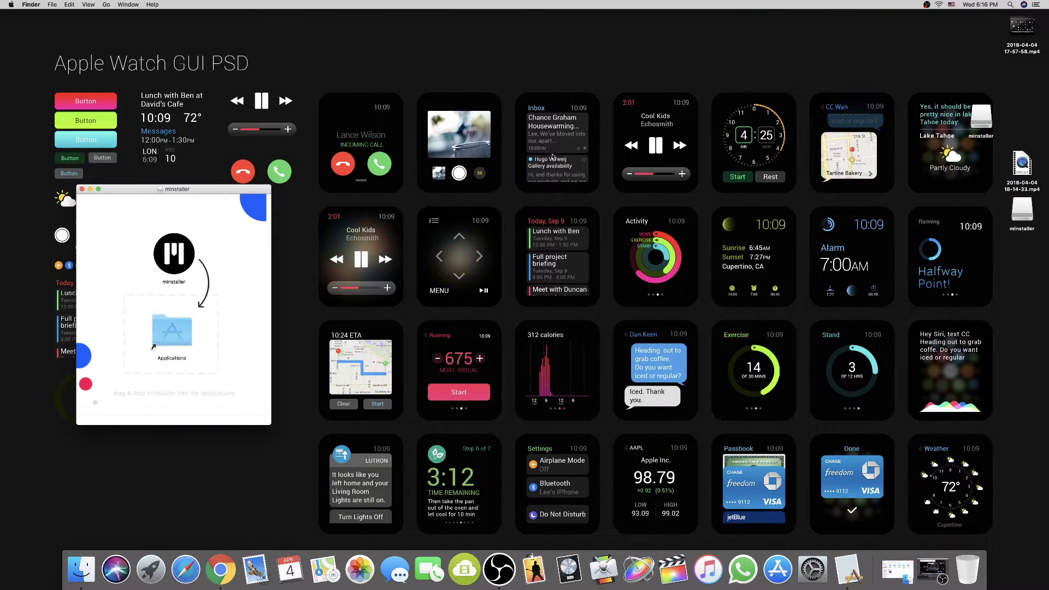
Step: Install mInstaller into the Applications folder, replacing the existing copy, and close the disk image window
drag(171, 250, 163, 328)
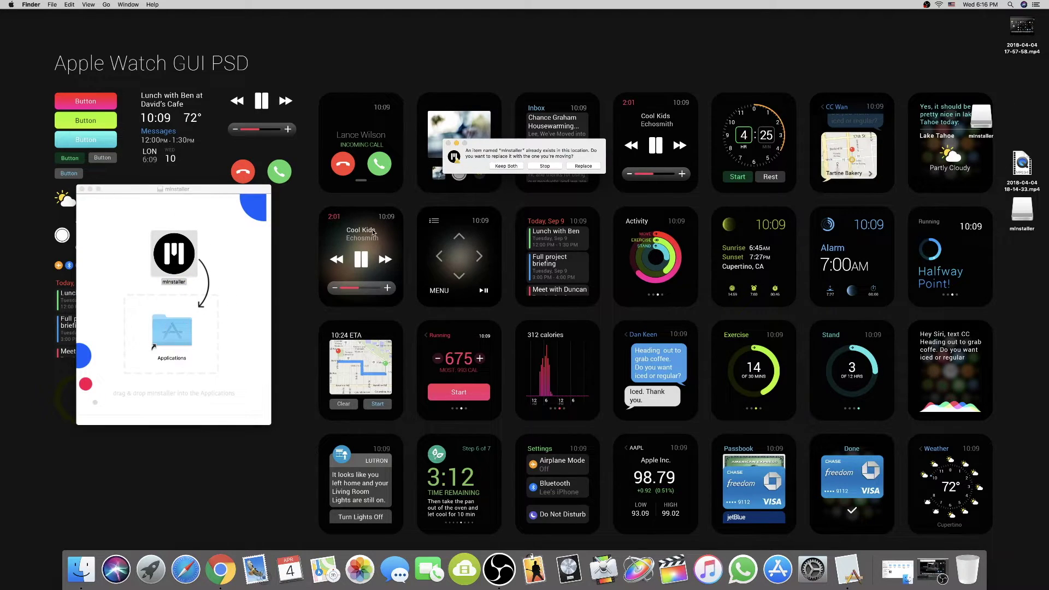
click(583, 166)
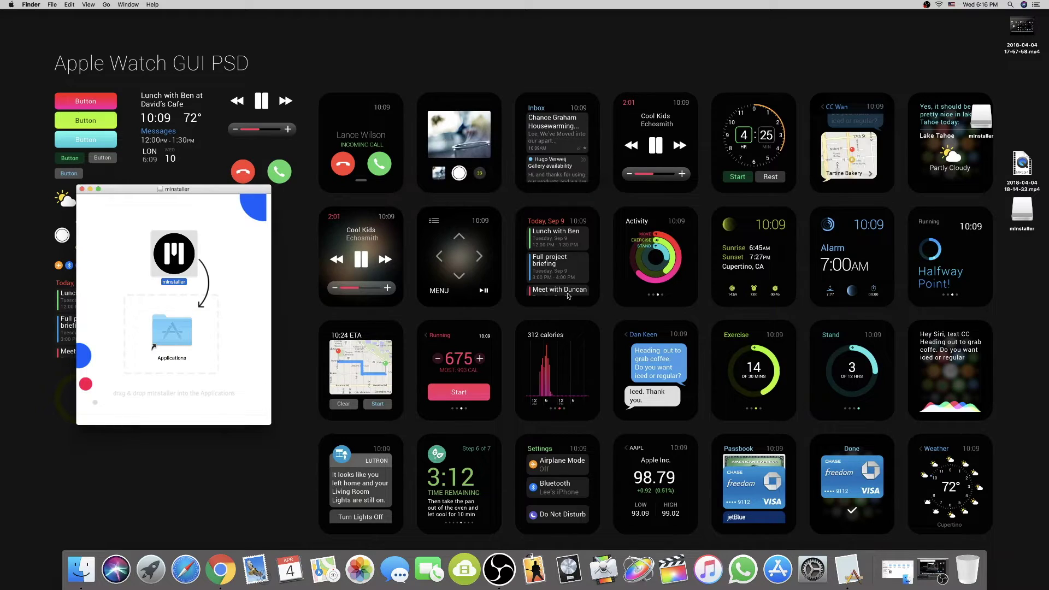
click(82, 189)
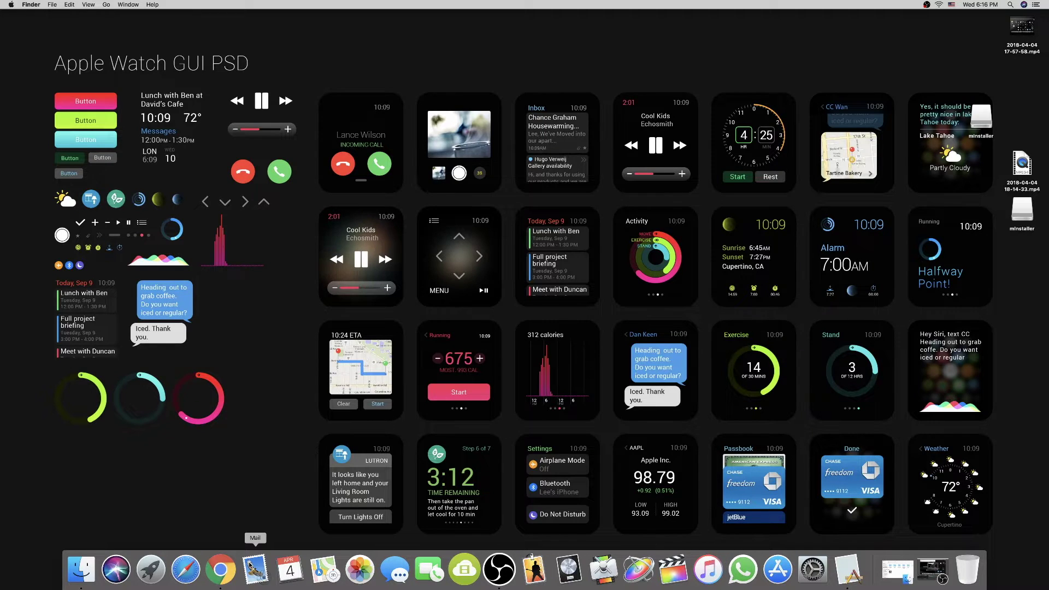
Step: Launch mInstaller, allow the downloaded application to open, and close its product list
click(151, 572)
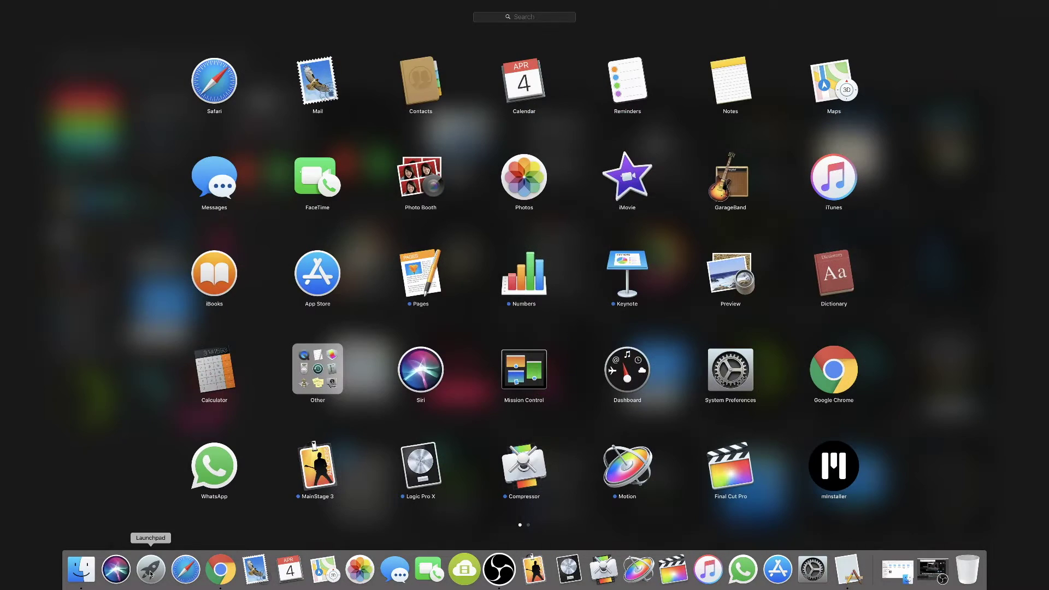
click(834, 470)
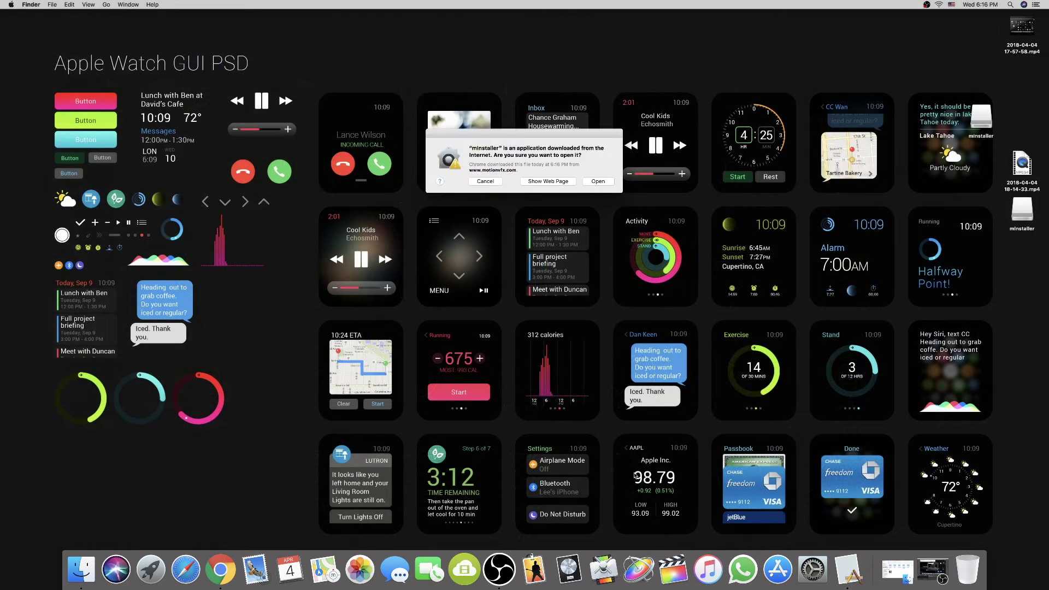
click(598, 182)
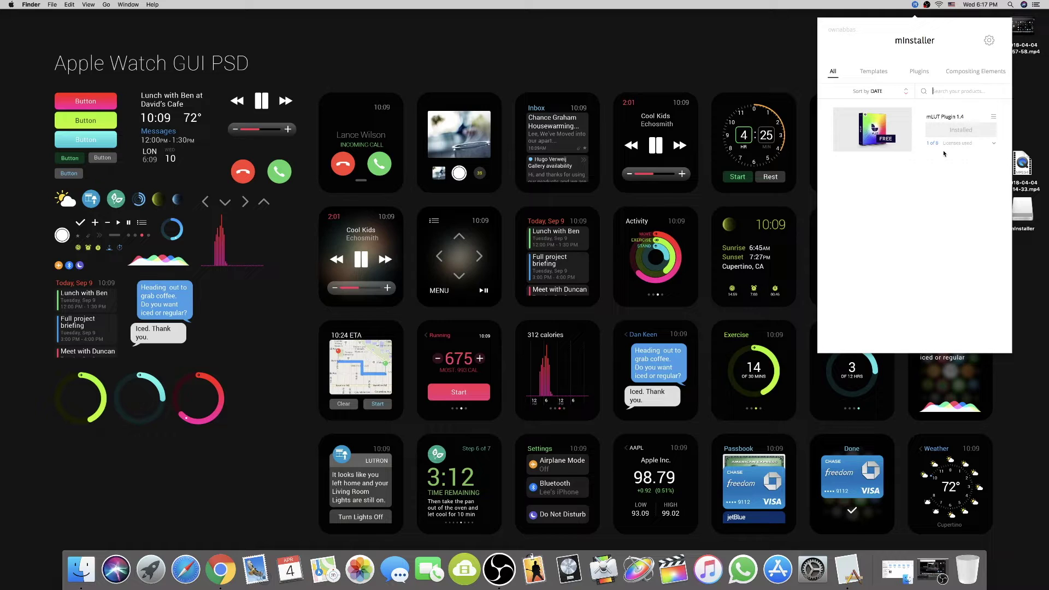
click(915, 5)
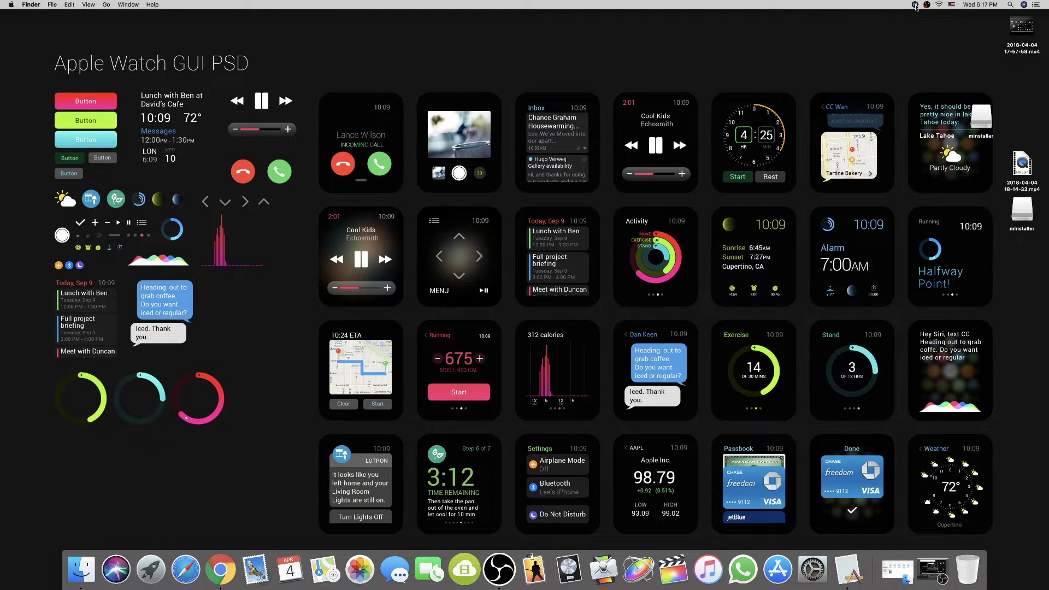
Step: Switch to Final Cut Pro and show the mLut category of the video effects
click(671, 572)
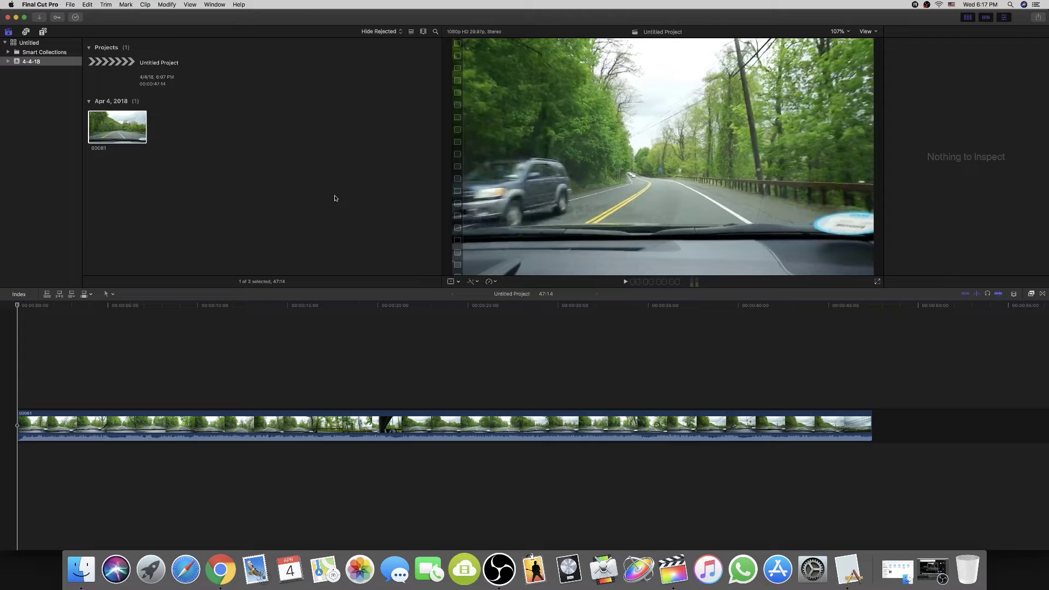
key(XF86AudioMute)
click(1031, 294)
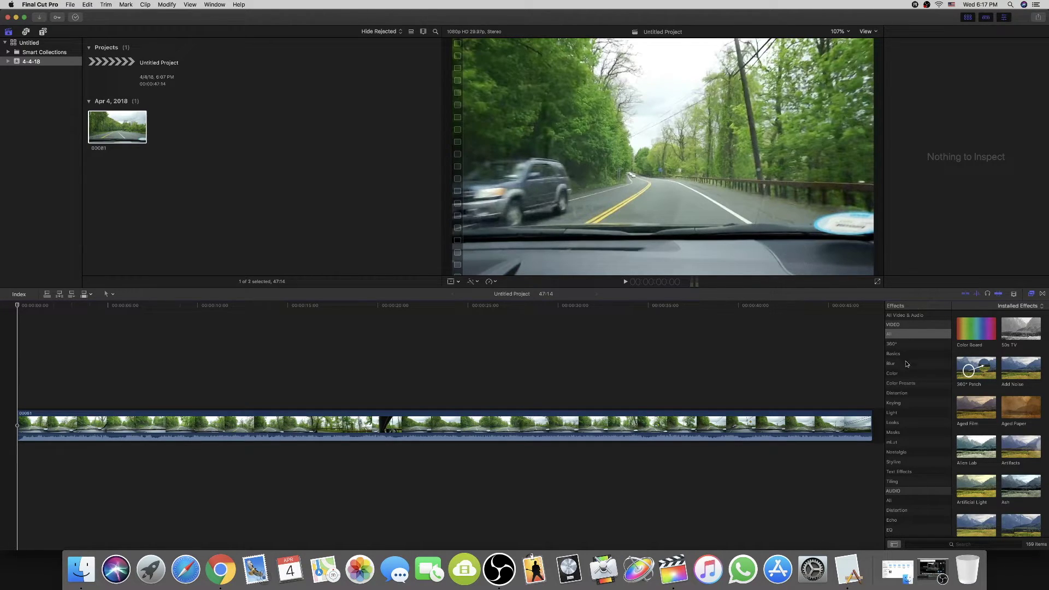
click(892, 443)
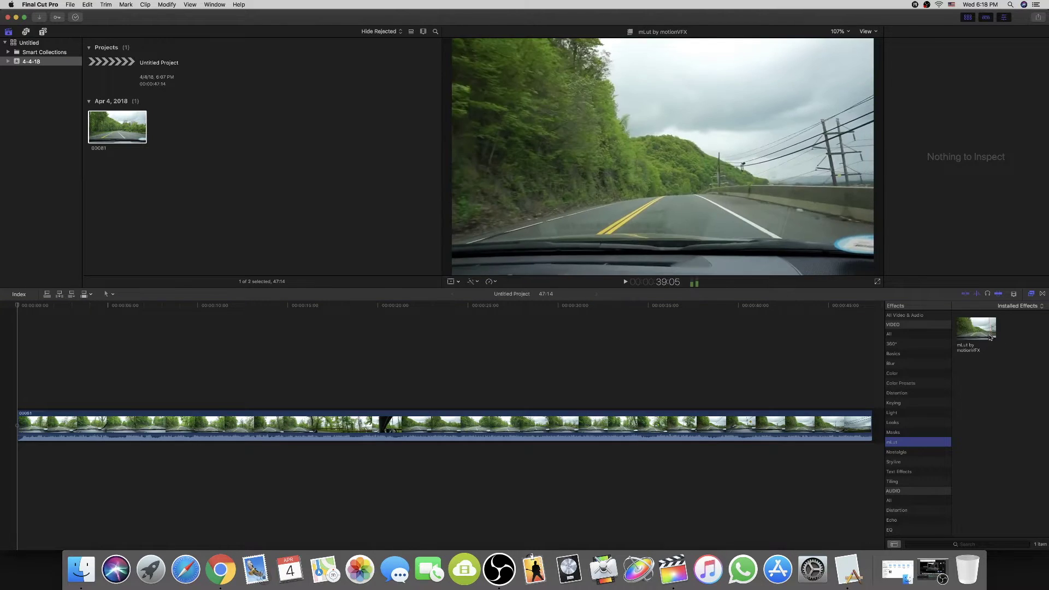
Step: Apply the mLut by motionVFX effect twice to the timeline clip and expand the second effect's parameters
drag(967, 338, 519, 427)
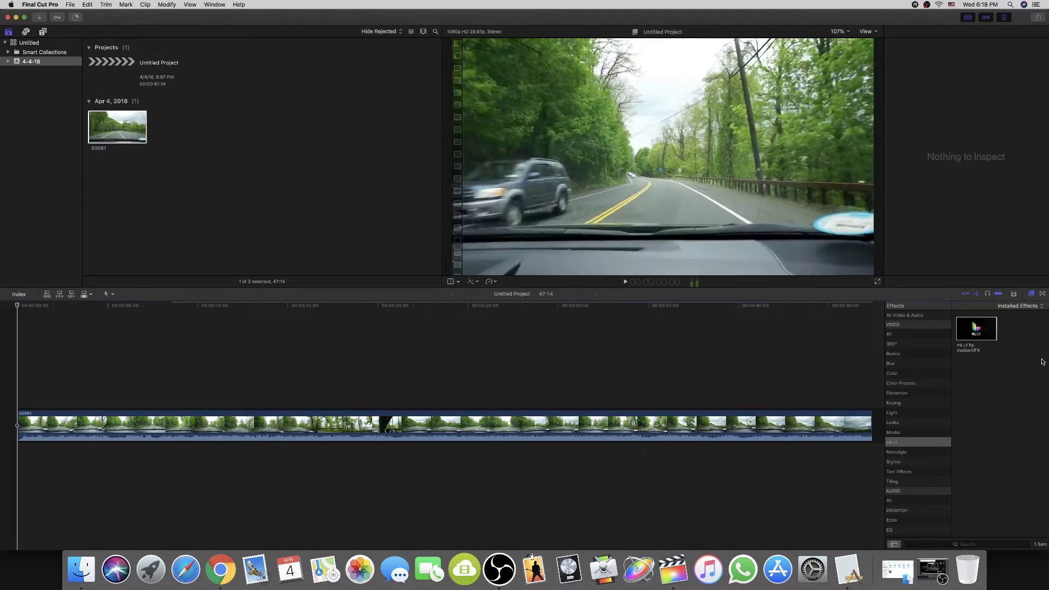
double_click(979, 331)
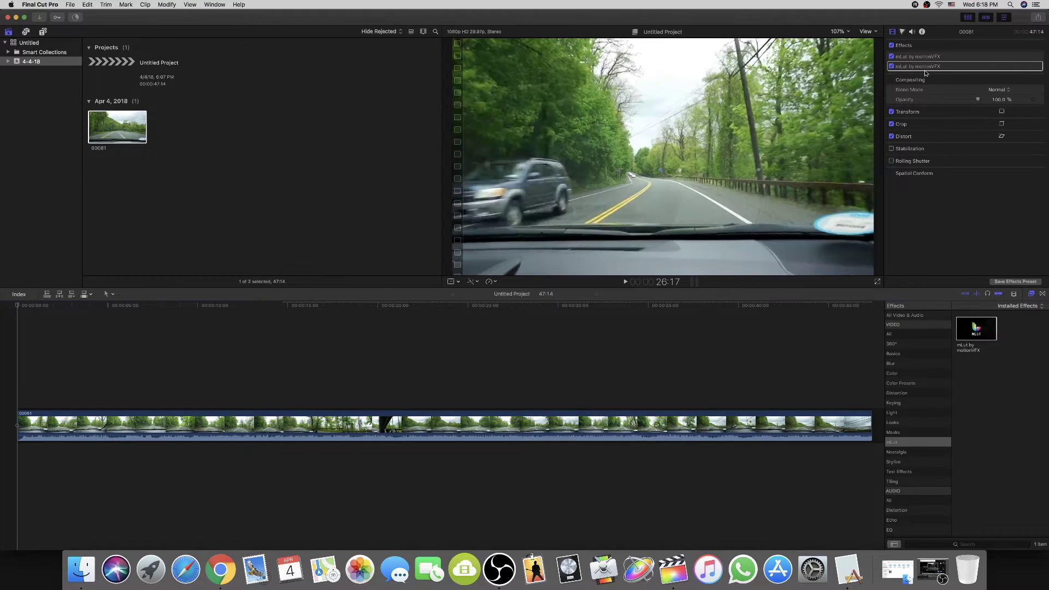
mouse_move(939, 70)
click(1031, 67)
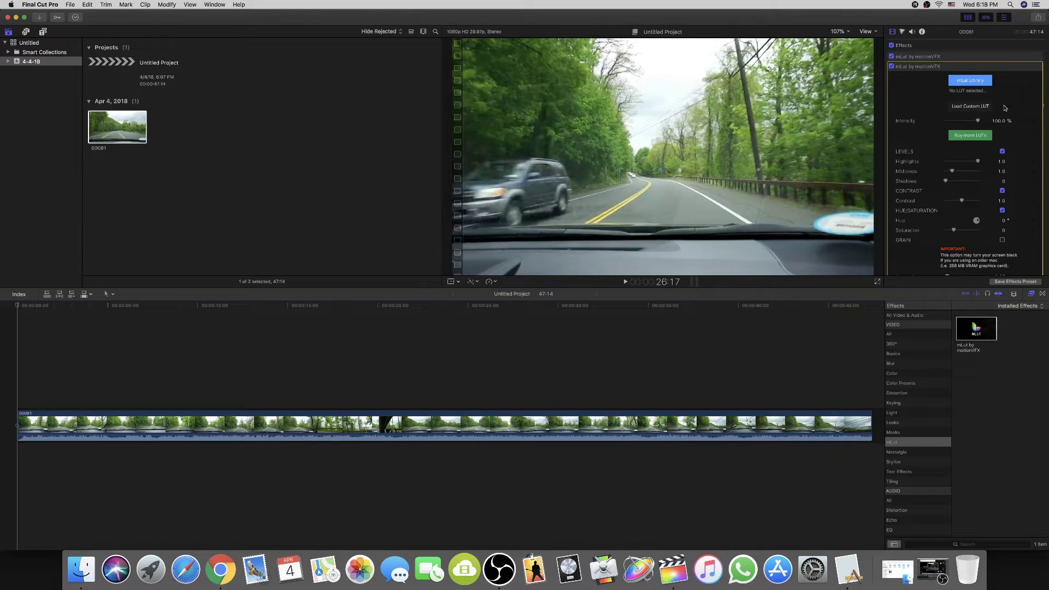
Step: Open the file chooser for a custom LUT in the mLut effect and cancel it
click(972, 107)
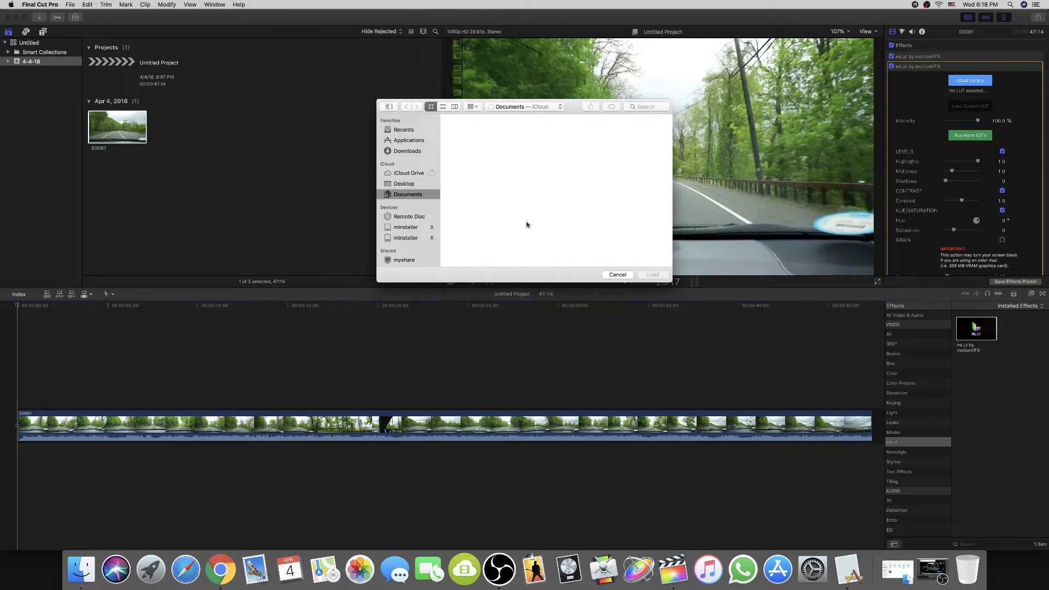
click(617, 274)
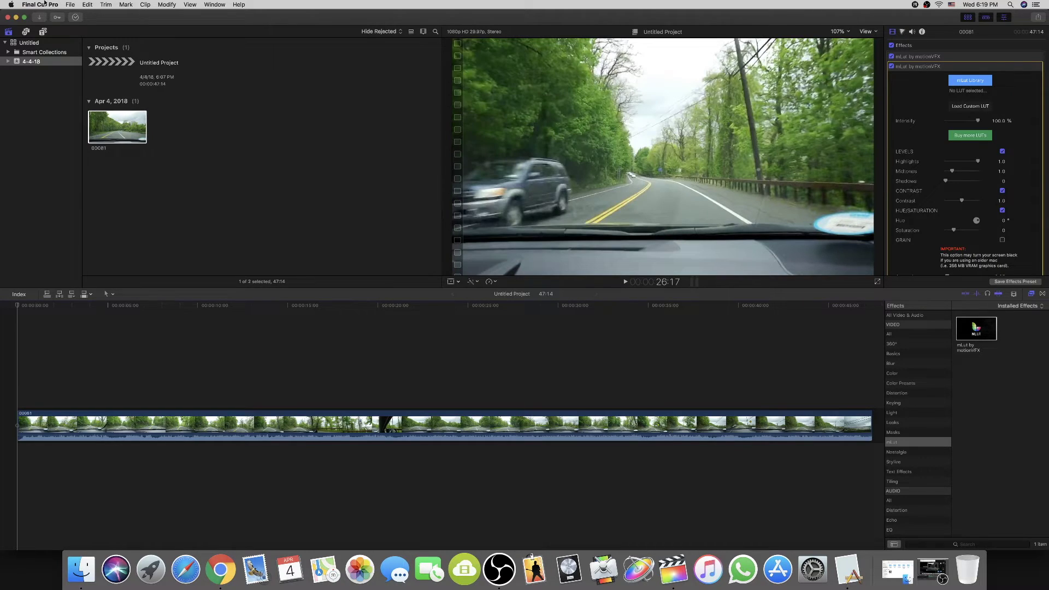
Step: Close the Final Cut Pro window, switch to Chrome and open the copied Sellfy link in place of the mInstaller page
click(7, 17)
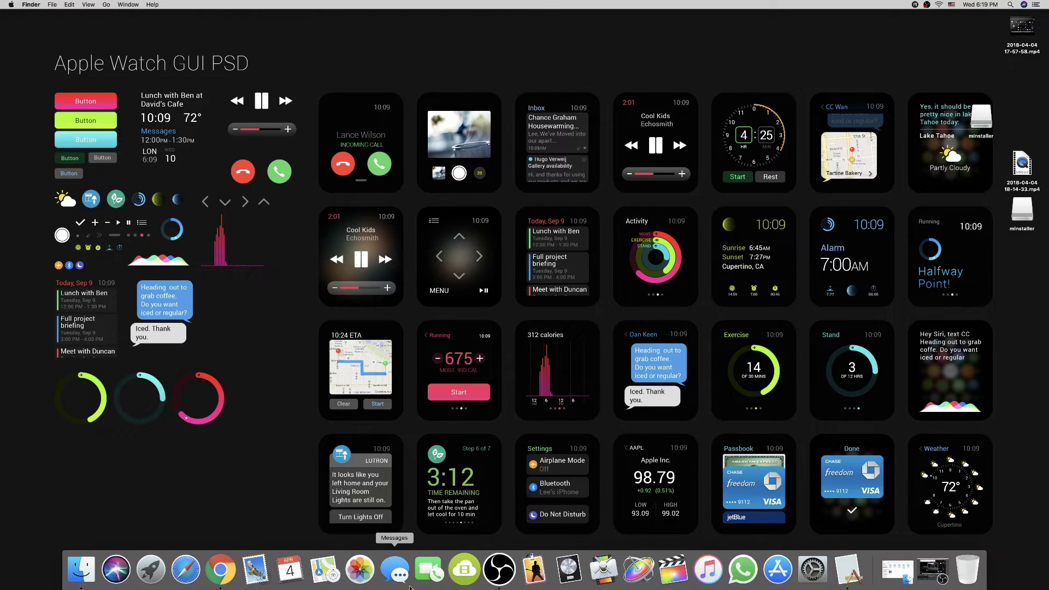
click(213, 568)
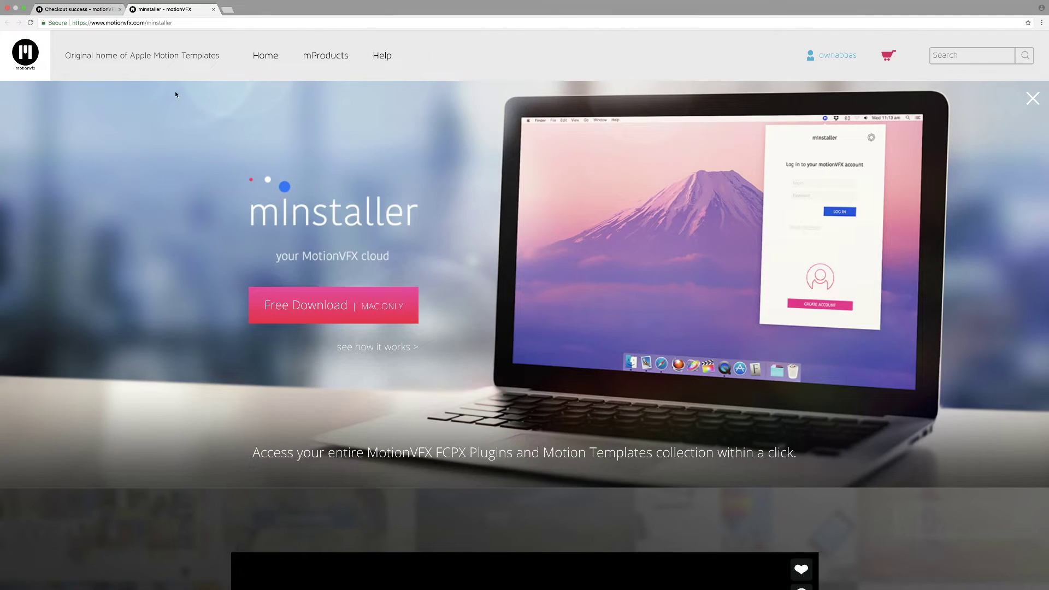
click(215, 9)
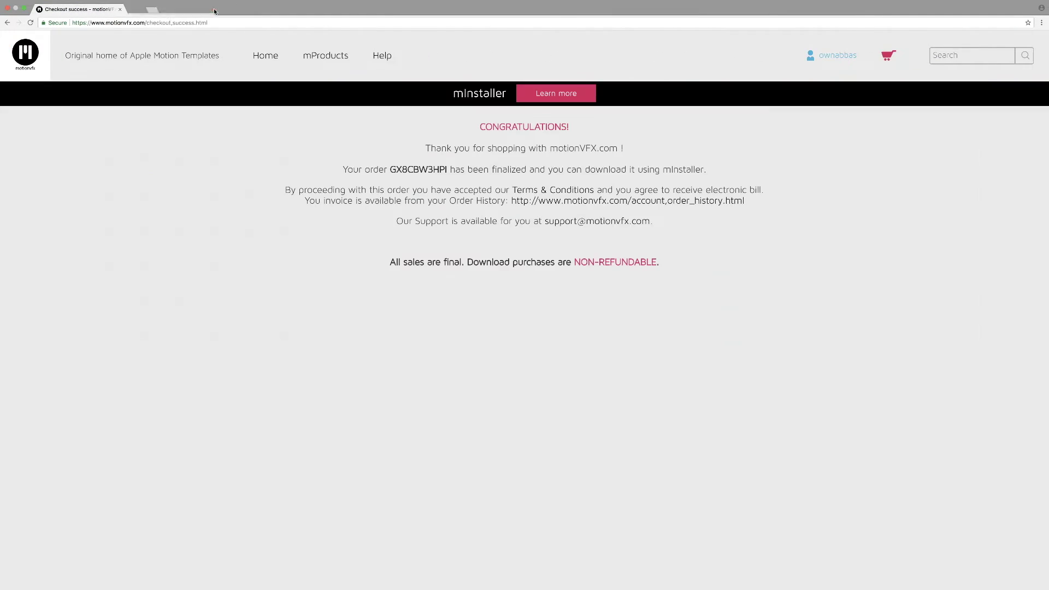
key(super+t)
right_click(154, 22)
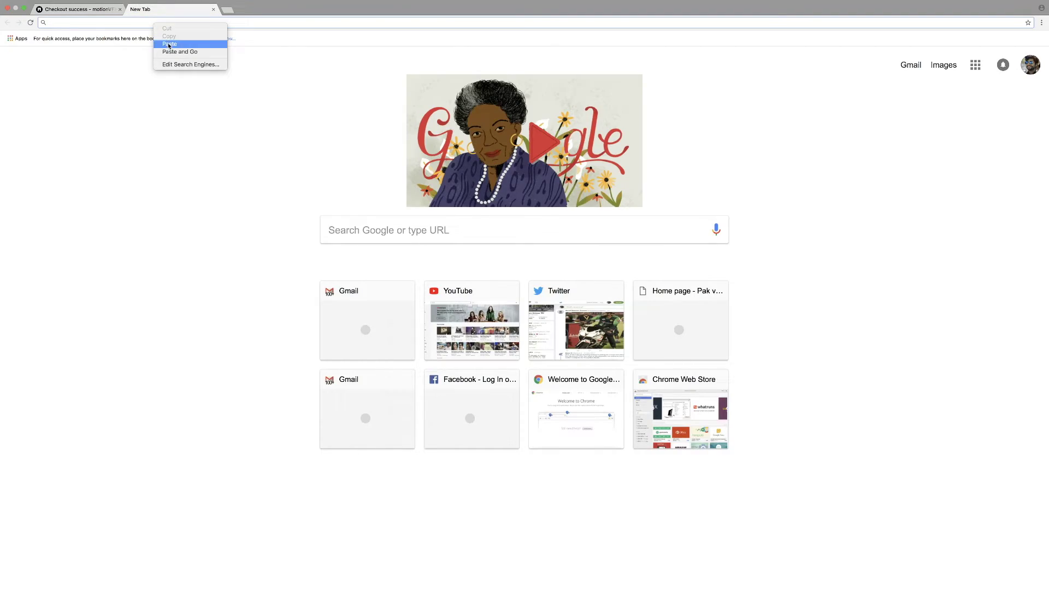
click(168, 44)
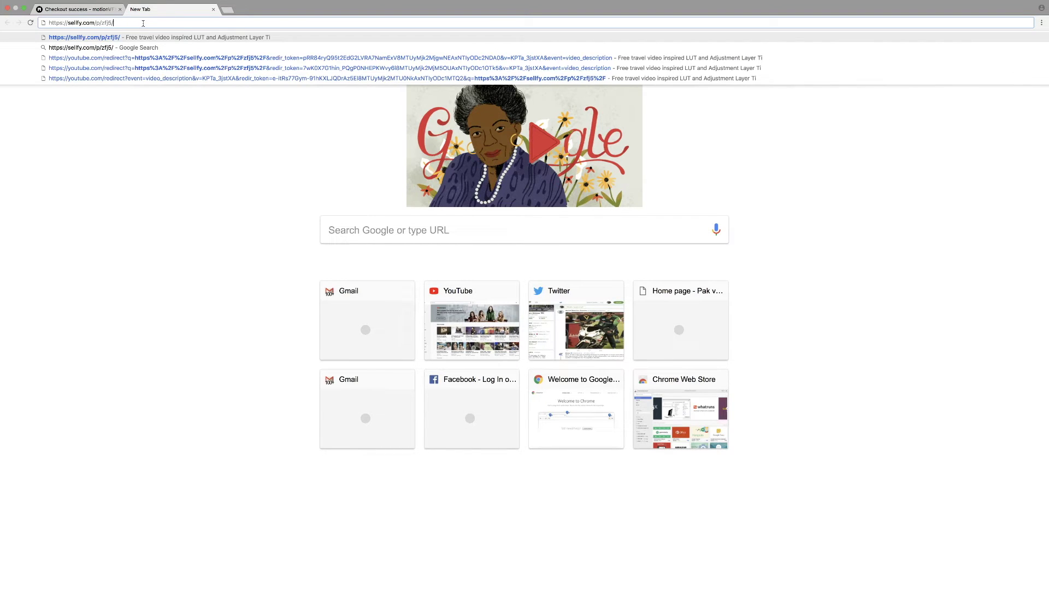
key(Return)
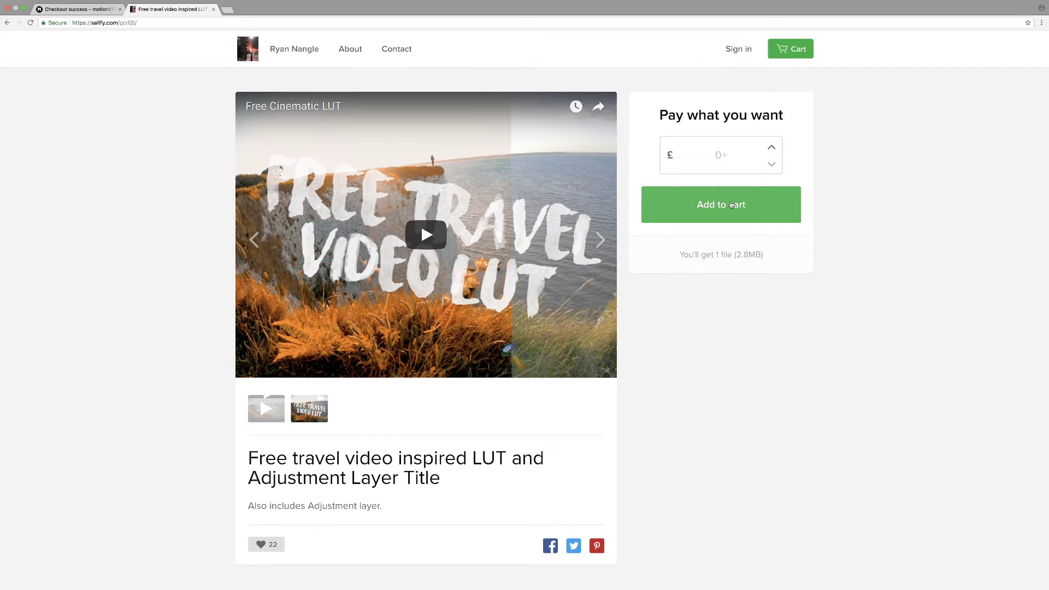
Step: Add the free travel video LUT to the cart at no charge and set the checkout state to New York
click(724, 205)
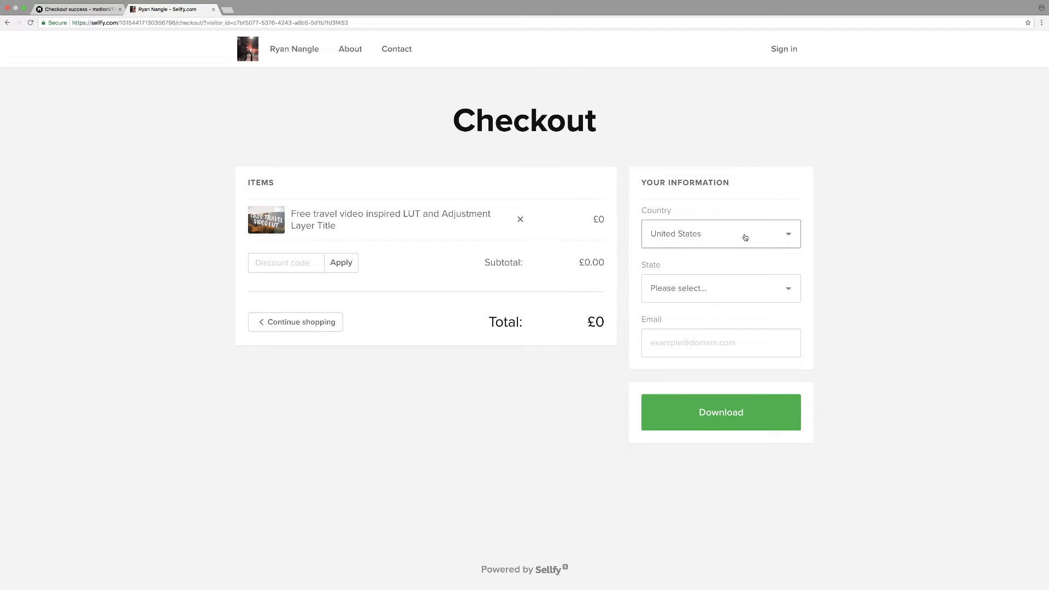
click(718, 298)
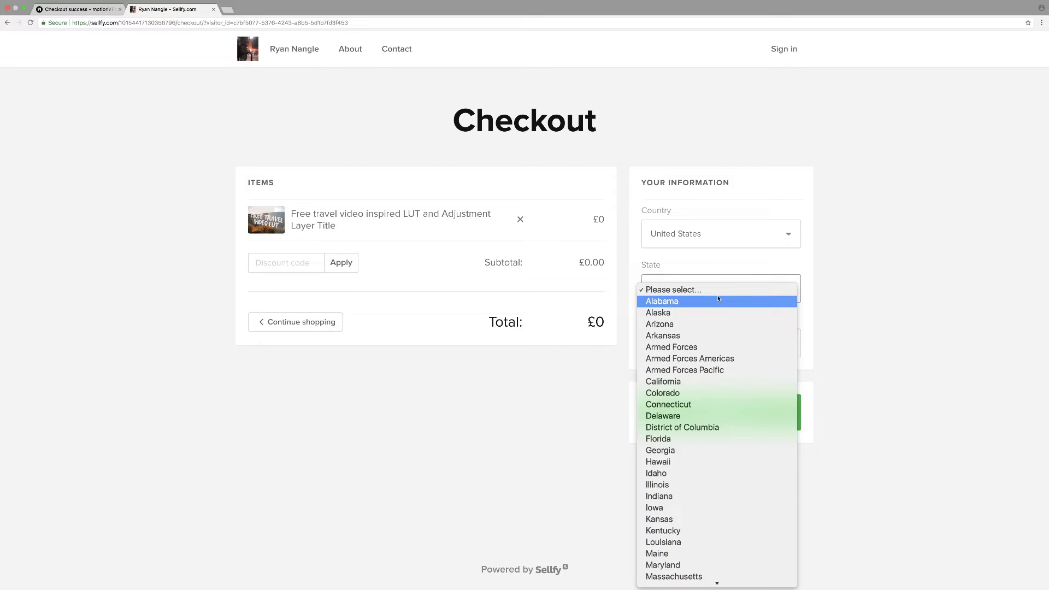
text(new)
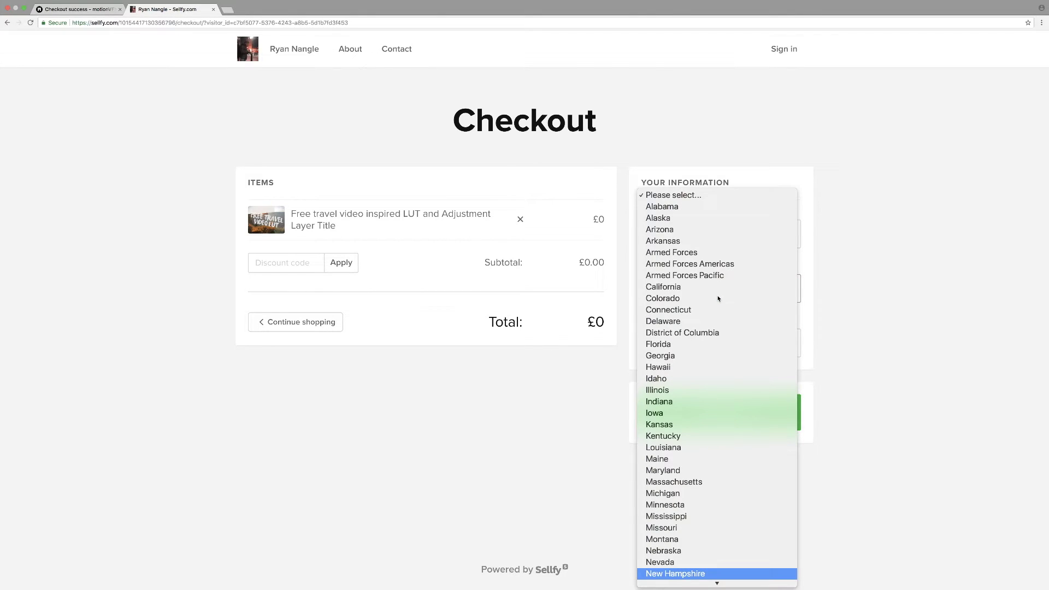
text(wy)
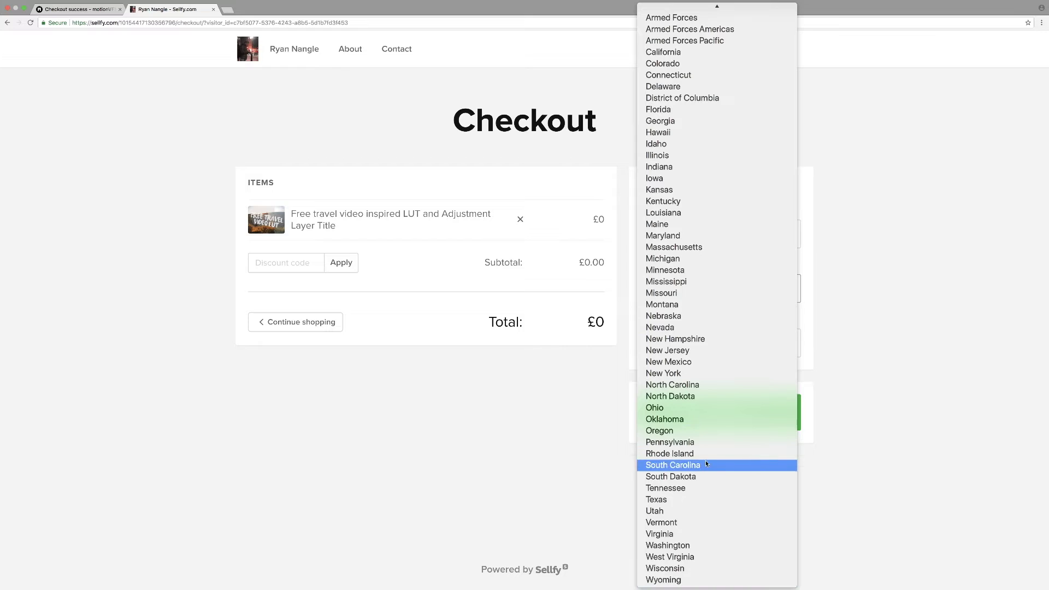
scroll(706, 460, up, 2)
text(min)
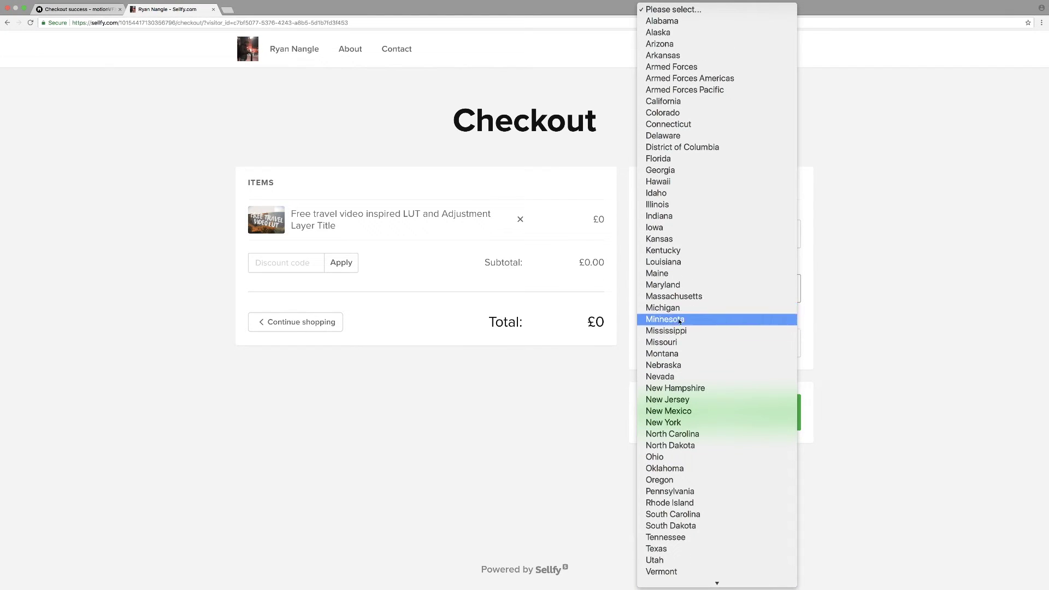
click(679, 421)
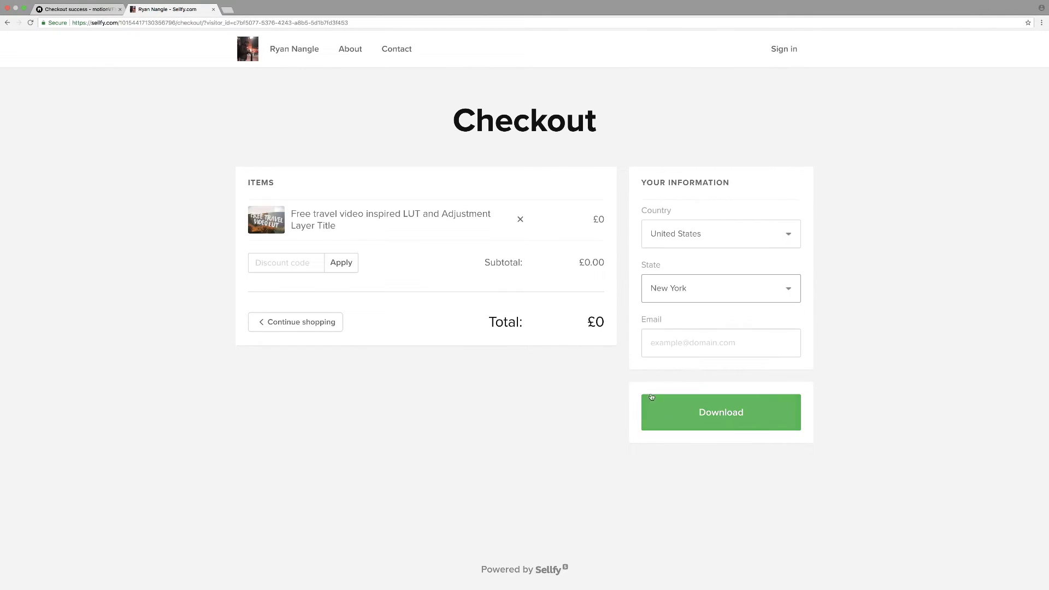
Step: Submit the checkout with the customer's e-mail address and open the product download from the Sellfy message in Gmail
click(681, 343)
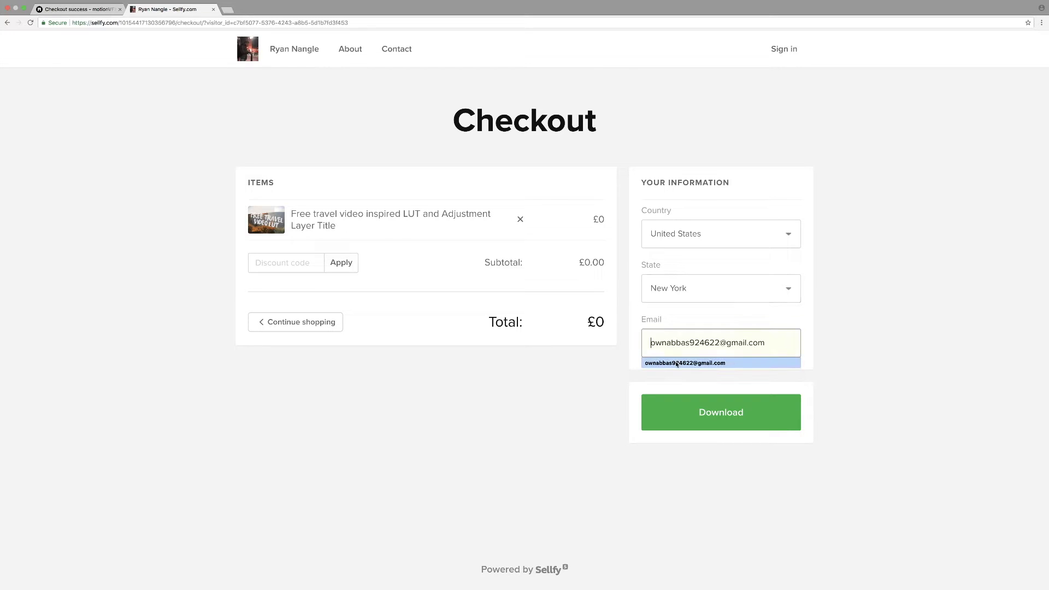
click(682, 363)
click(699, 413)
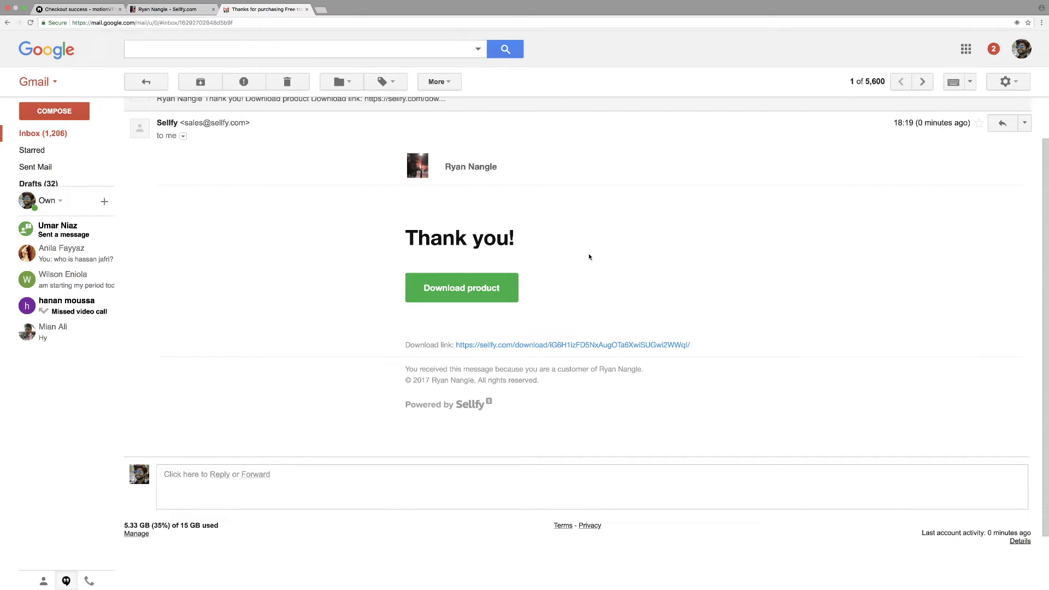
click(460, 293)
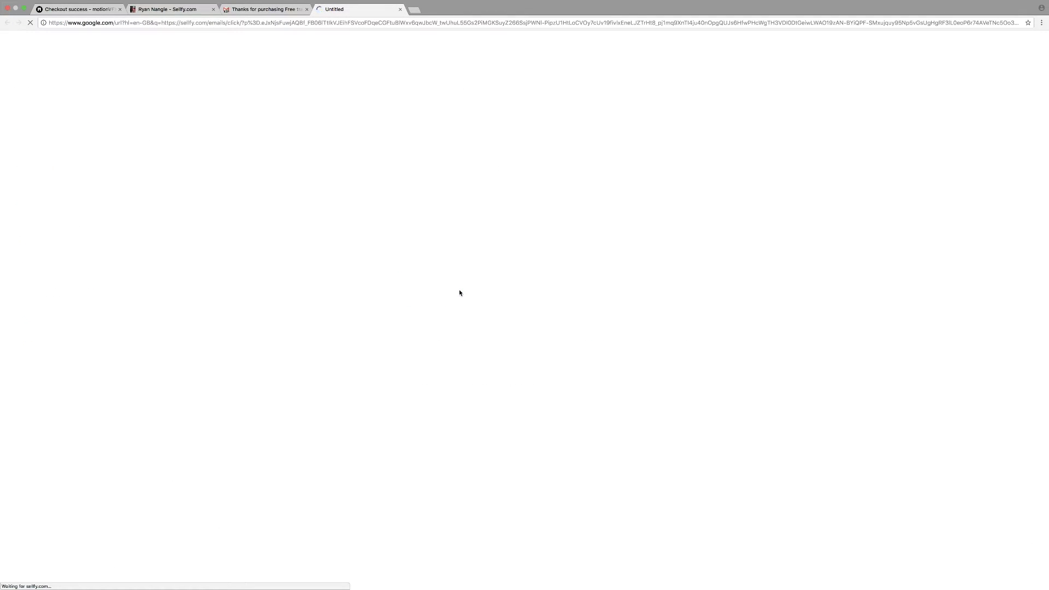
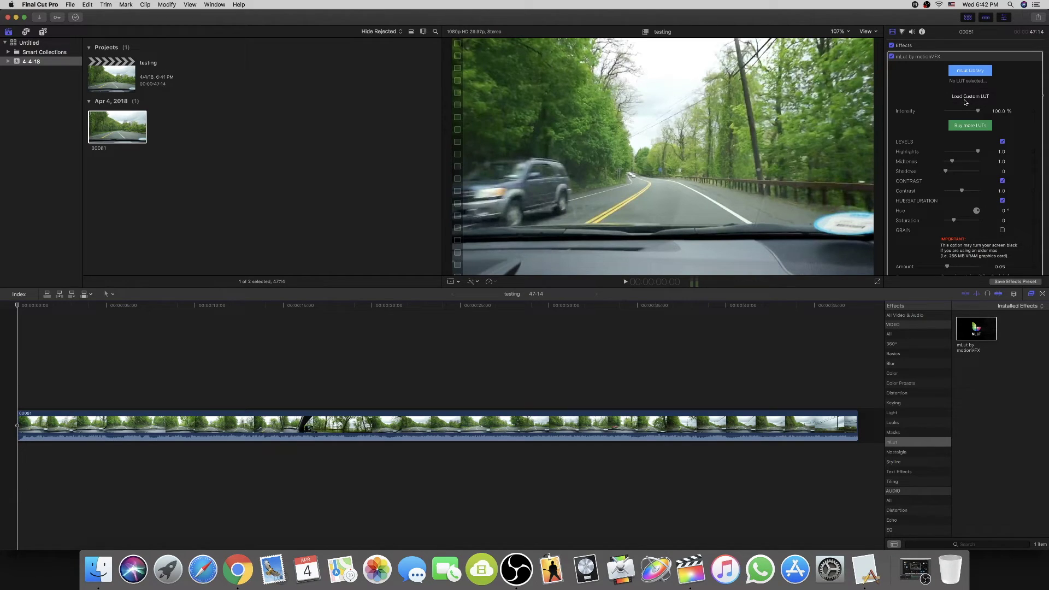
Step: In Final Cut Pro, load the file Orange dolphin OG.cube as the custom LUT of the clip's mLut effect
click(968, 97)
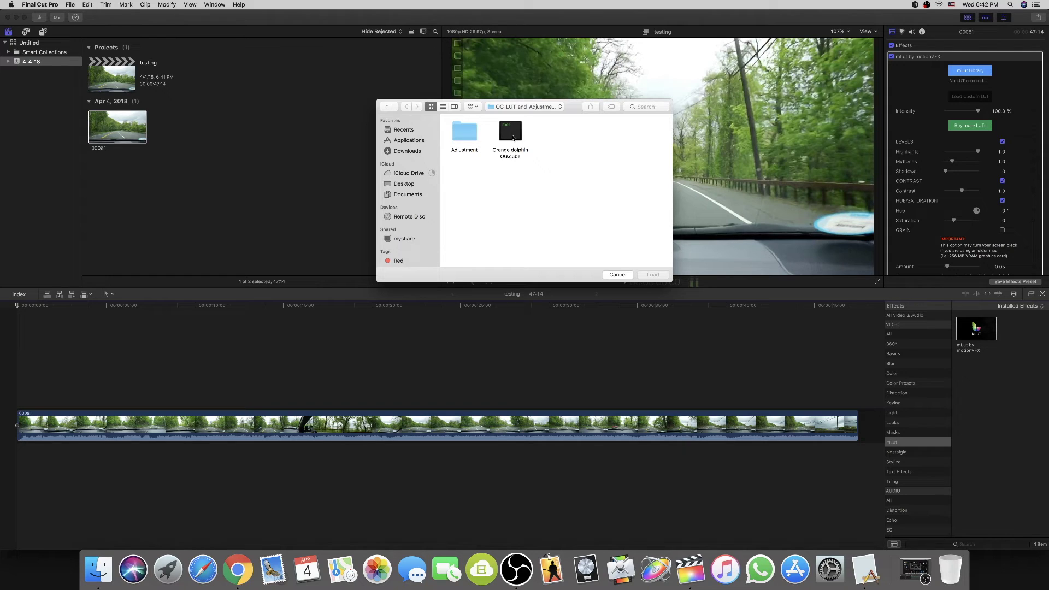
click(513, 138)
click(647, 278)
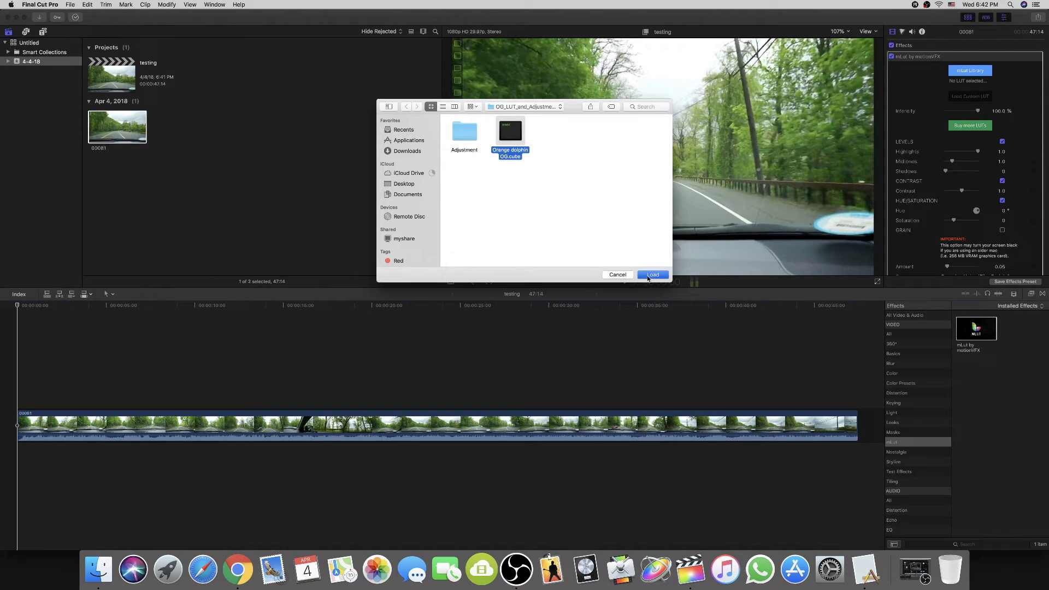